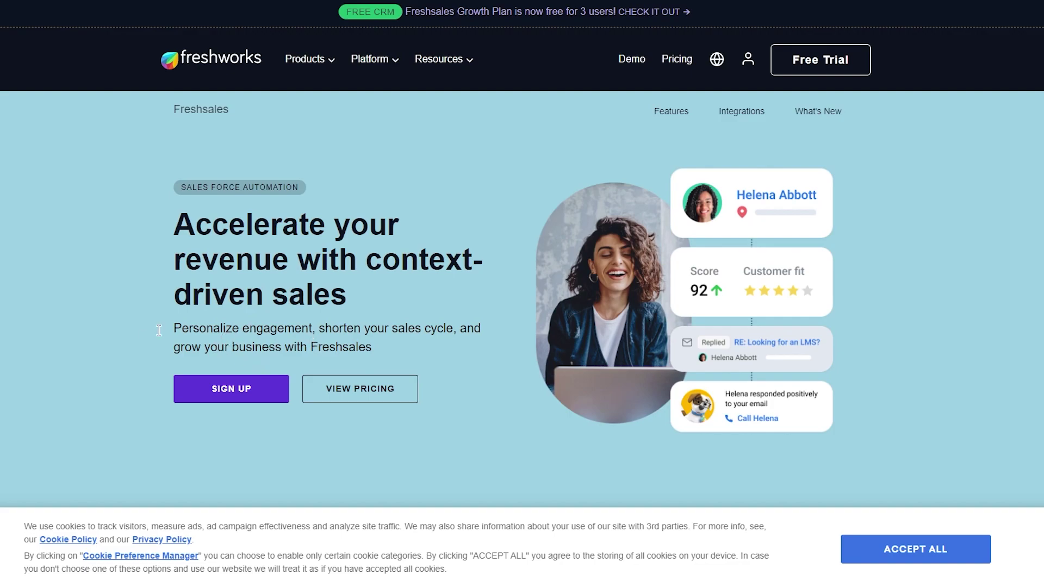
Step: Look through the Freshsales product page, covering the awards, the trusted businesses and the start of the pricing section
scroll(142, 331, down, 5)
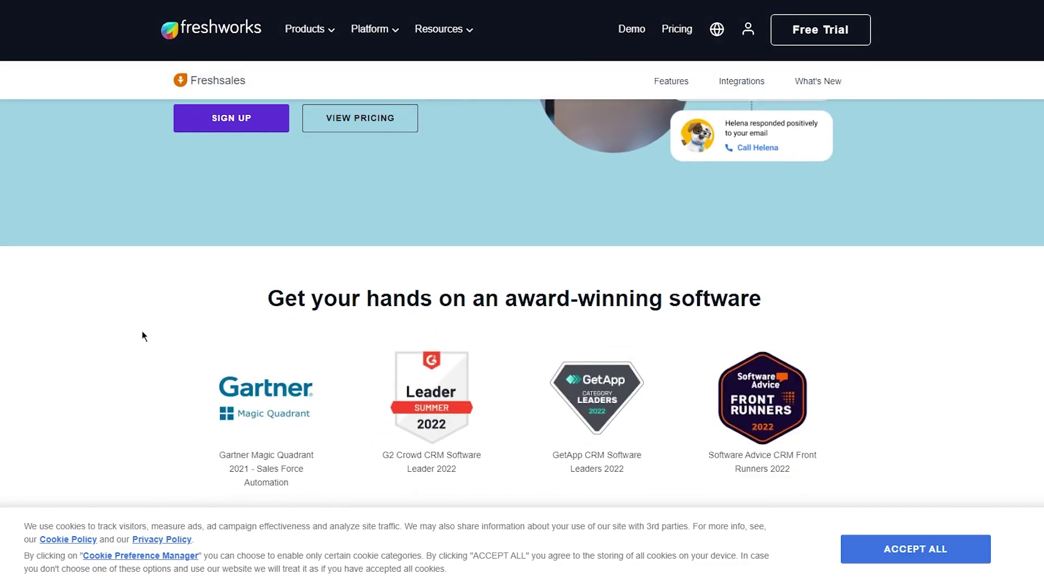
scroll(142, 331, down, 10)
scroll(142, 332, up, 11)
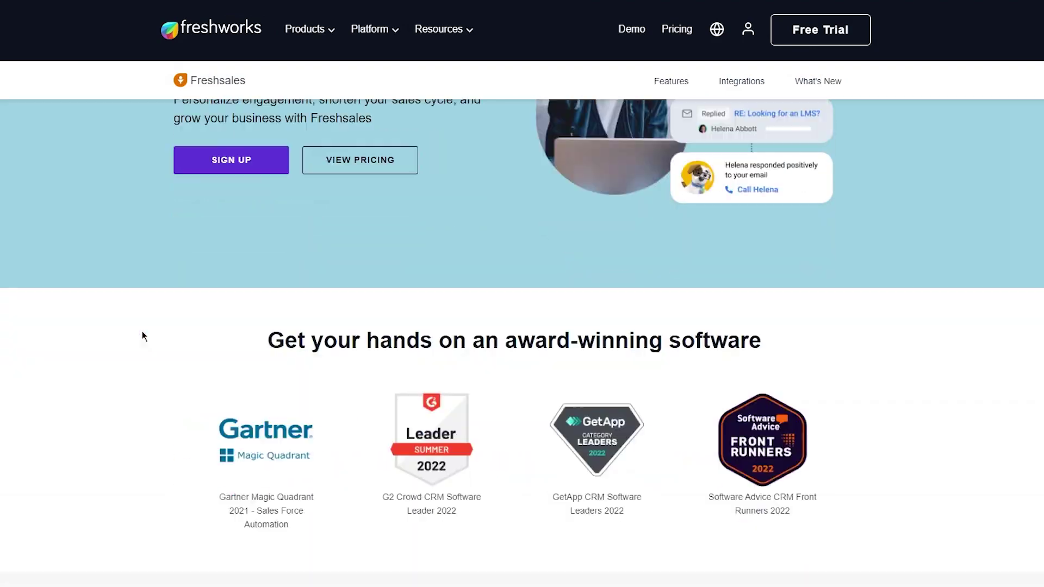
scroll(142, 332, down, 11)
scroll(141, 332, down, 20)
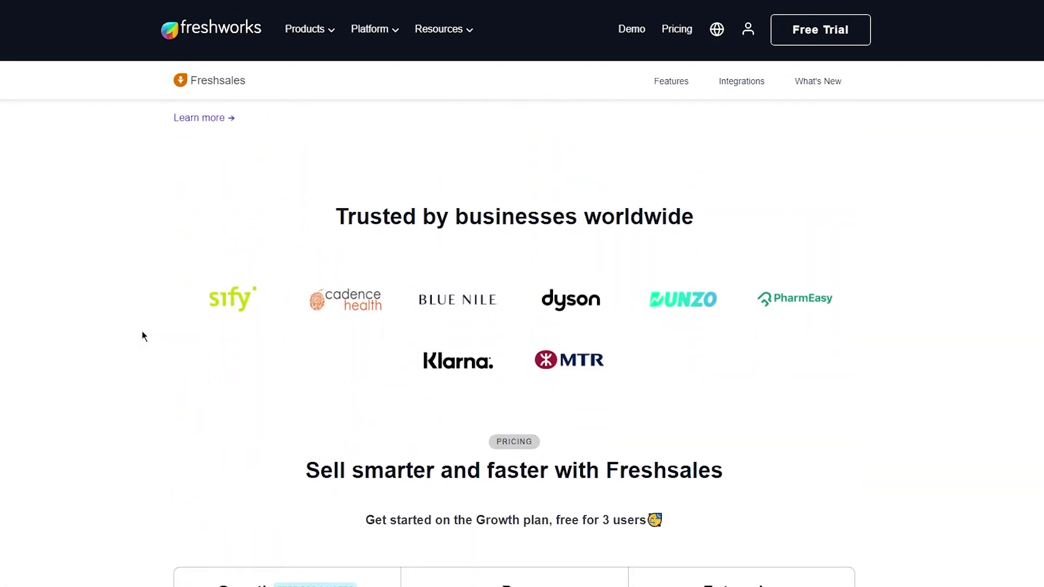
scroll(143, 332, up, 20)
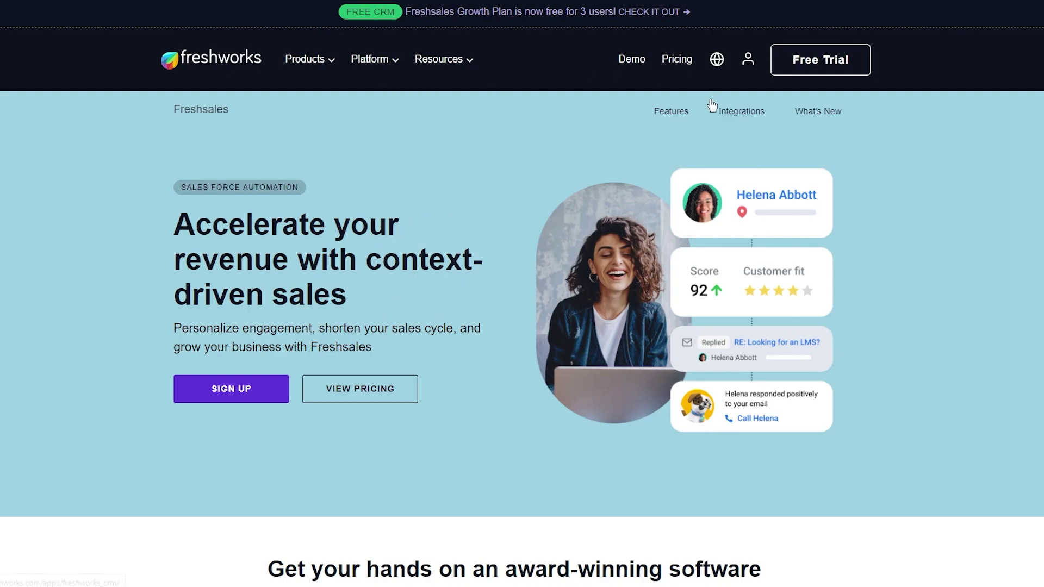
Step: Start the 21-day free trial sign-up with email and copy the temporary e-mail address from Temp Mail
click(836, 68)
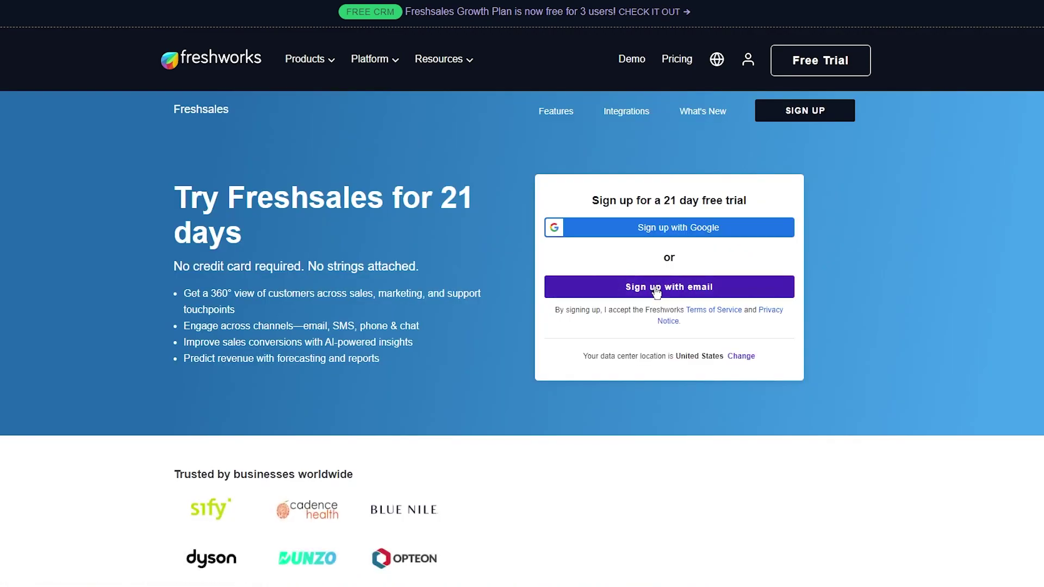
click(655, 290)
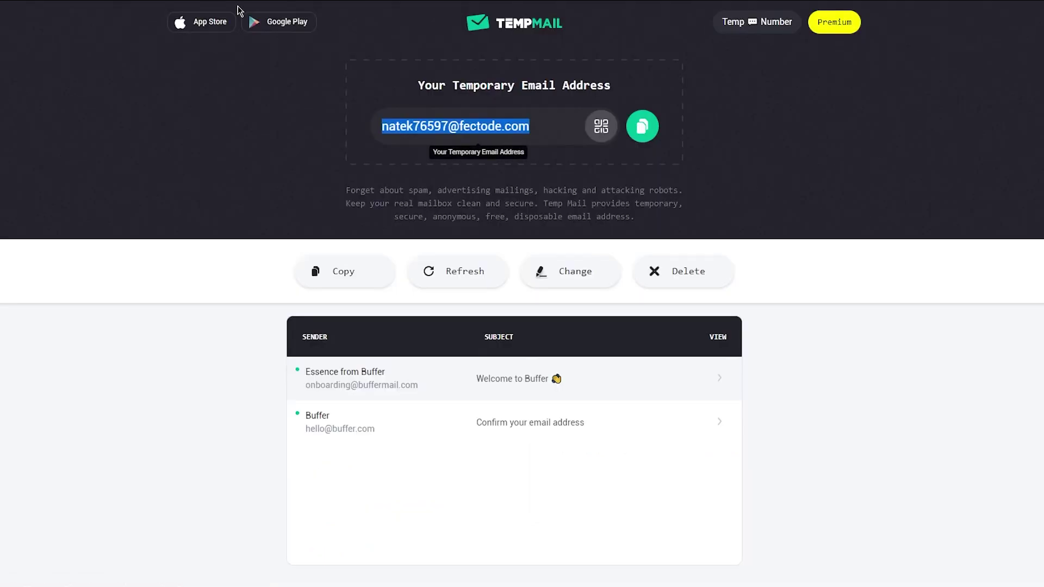
click(655, 128)
click(652, 133)
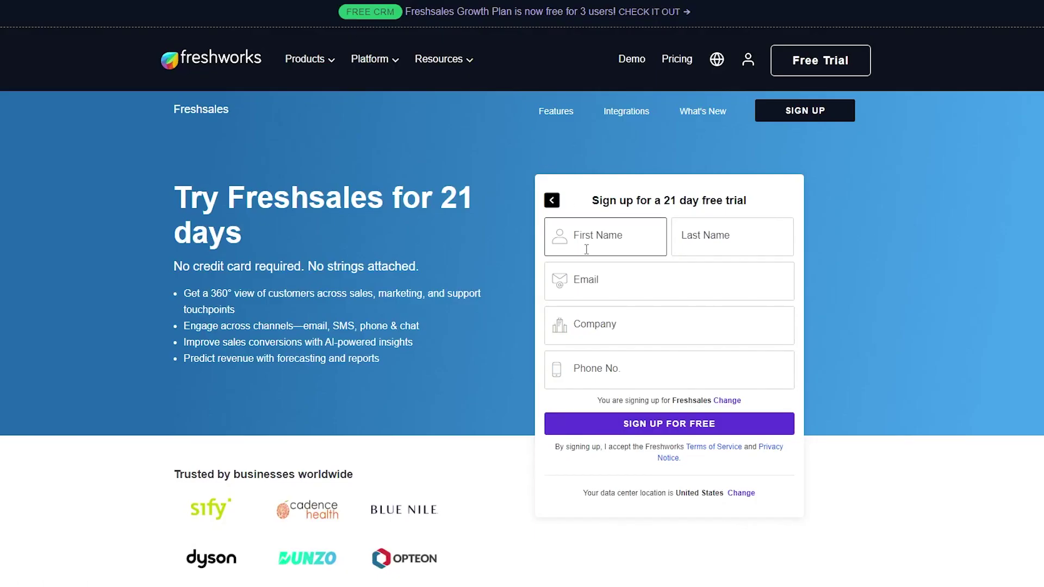
Step: Fill in the sign-up form with the saved name and phone number, the temporary e-mail address and company kpojojok, and submit it
click(586, 249)
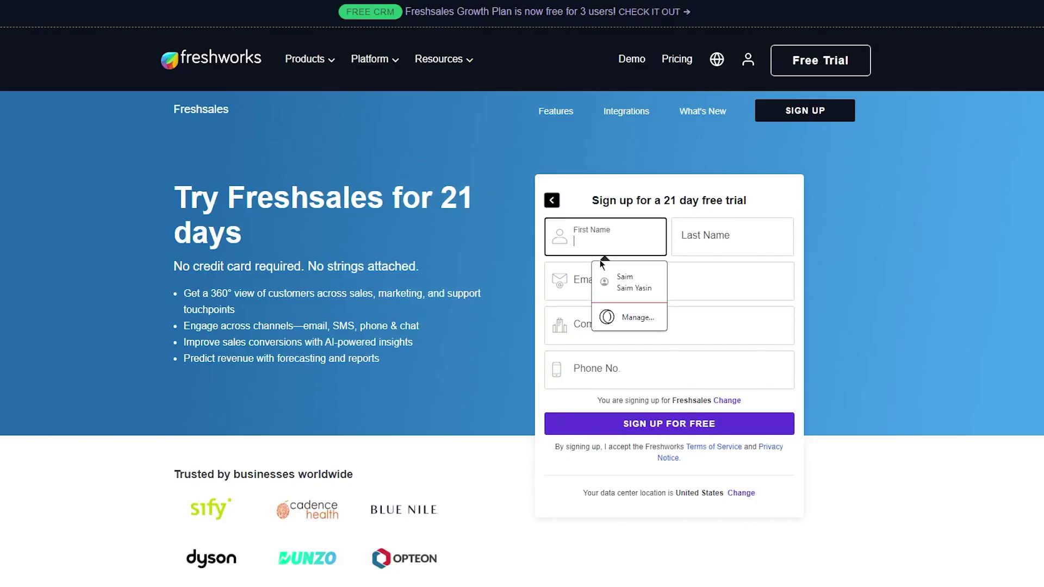
click(624, 283)
click(724, 281)
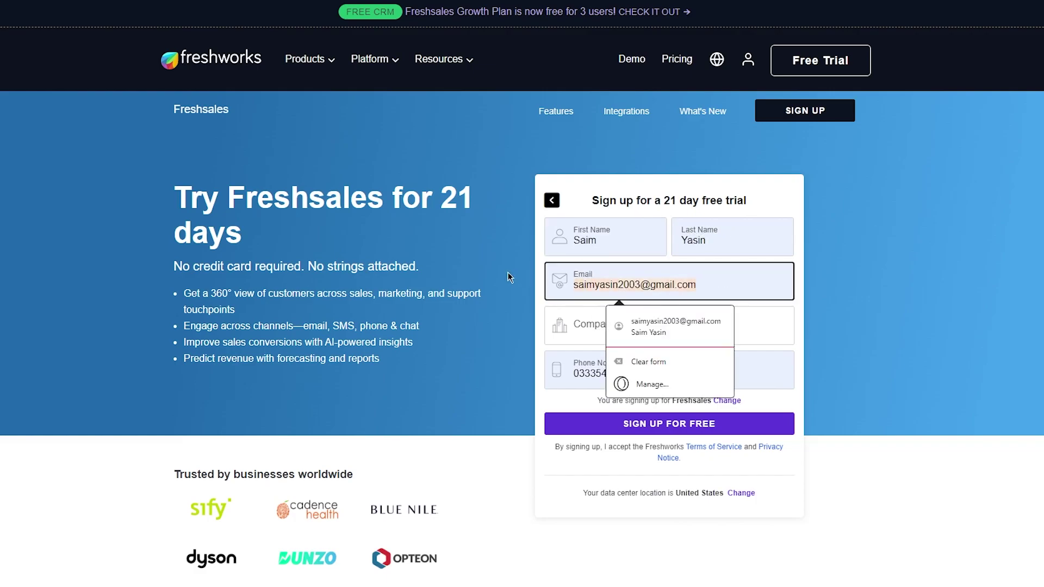
key(ctrl+v)
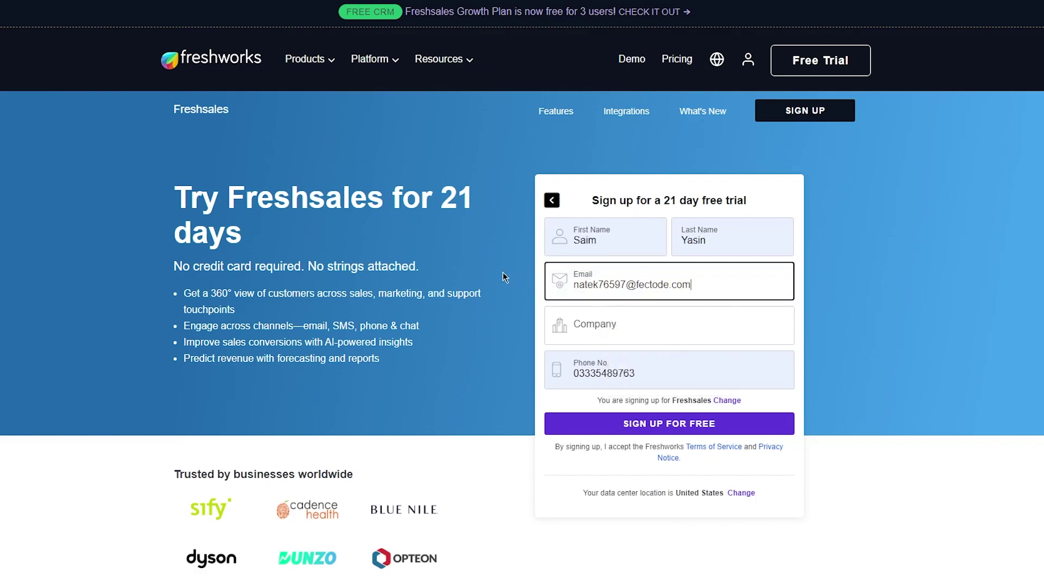
click(597, 334)
text(kpojcjok)
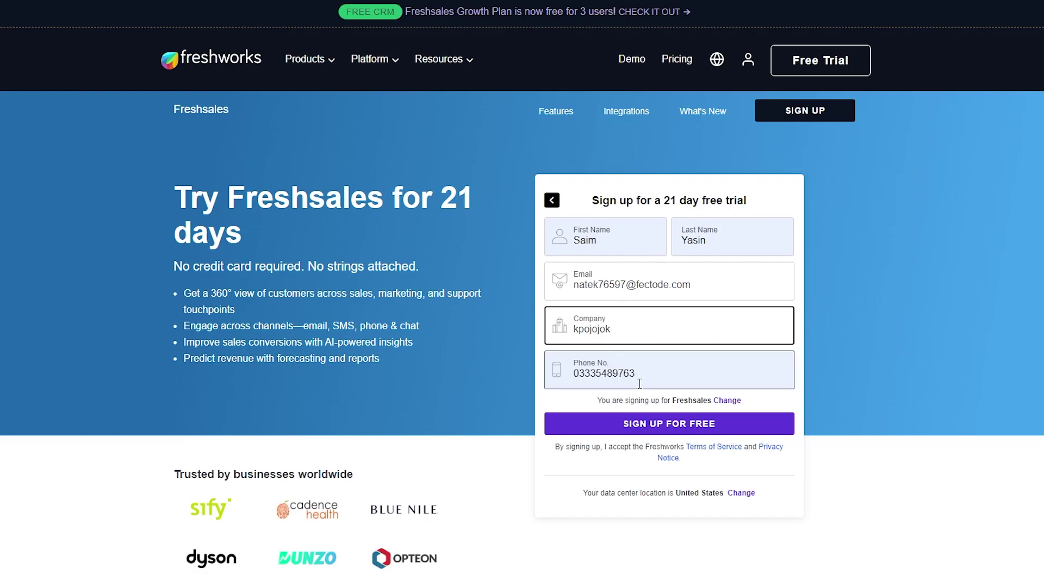
click(654, 429)
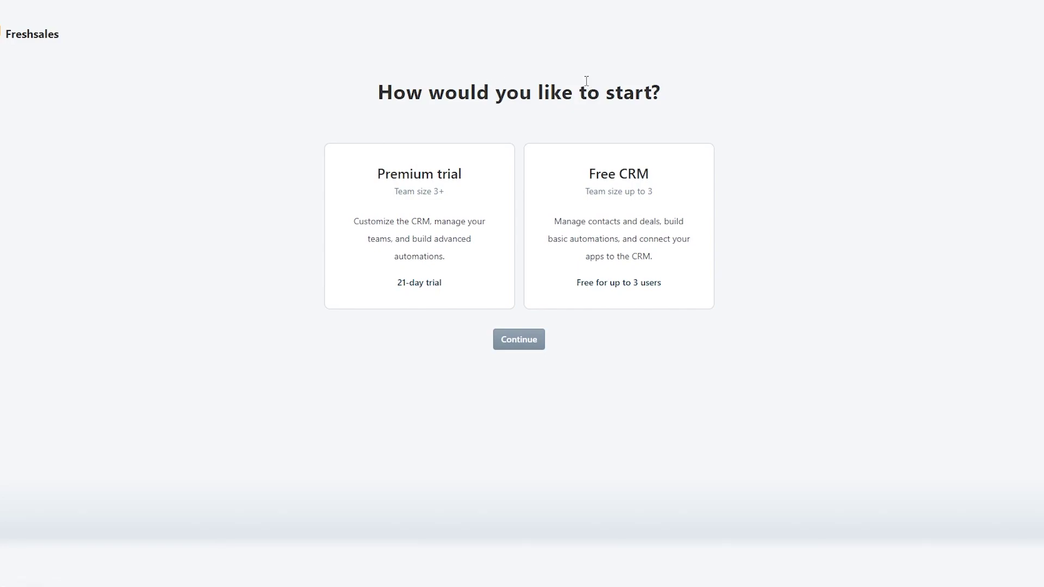
Step: Choose the Free CRM plan and the E-commerce industry to finish setting up the account
click(651, 245)
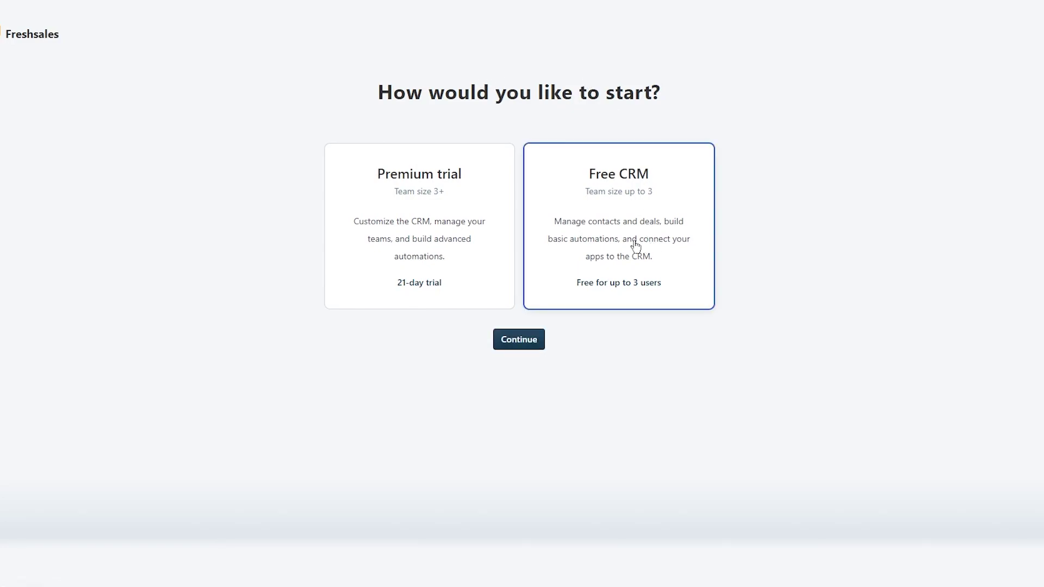
click(521, 342)
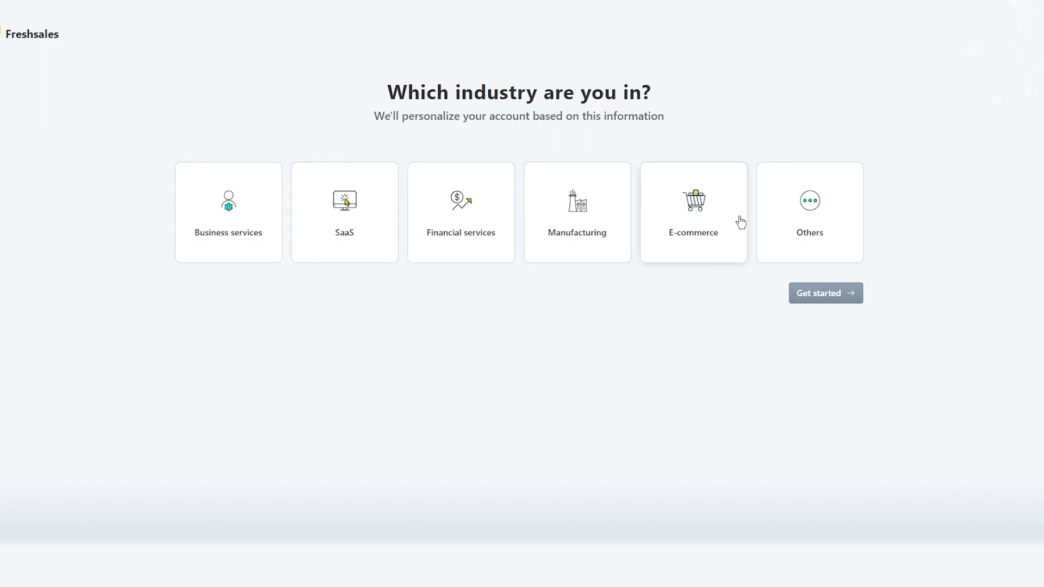
click(727, 253)
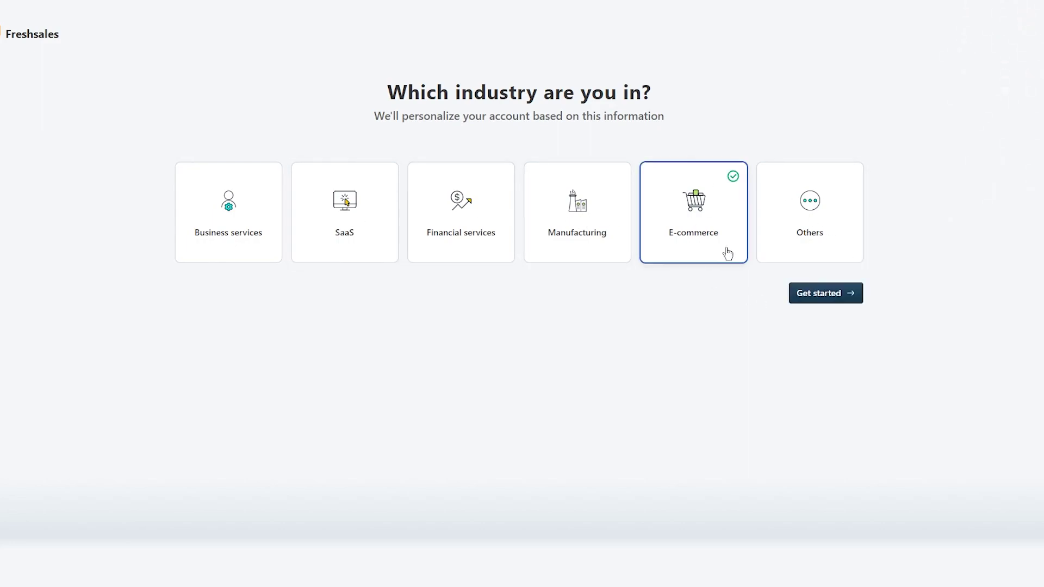
click(820, 294)
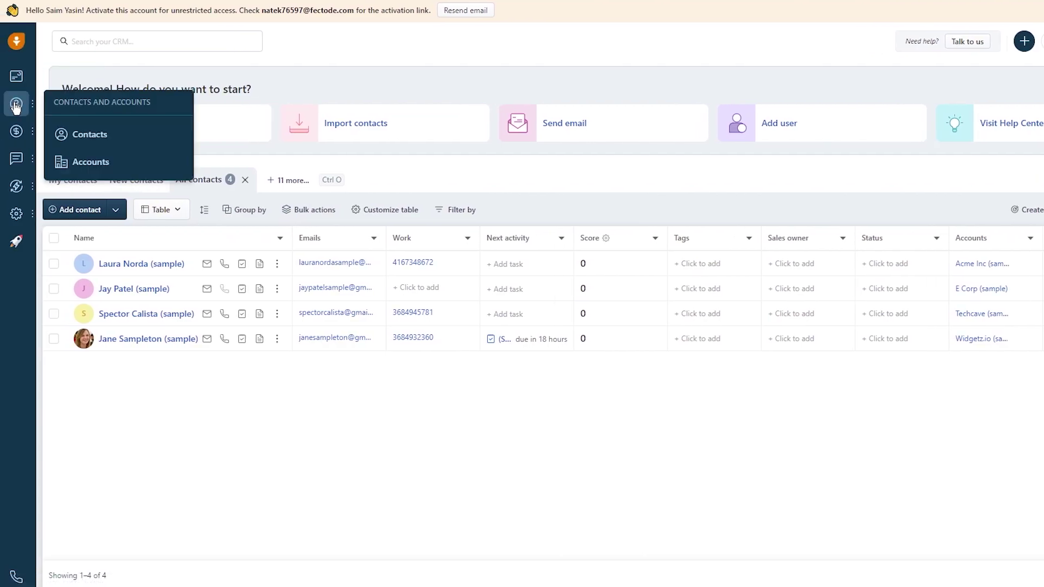
mouse_move(16, 110)
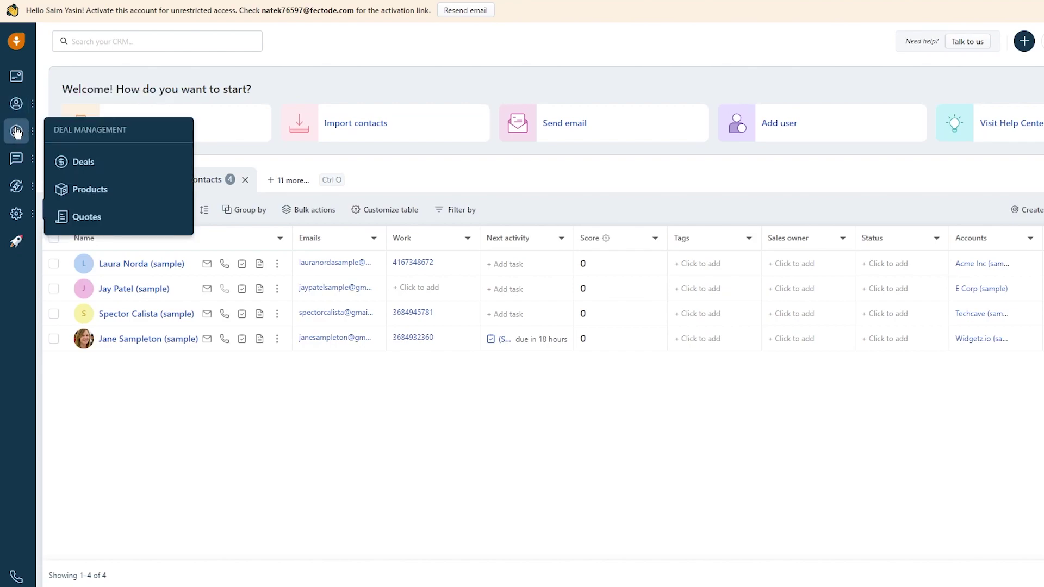
mouse_move(15, 166)
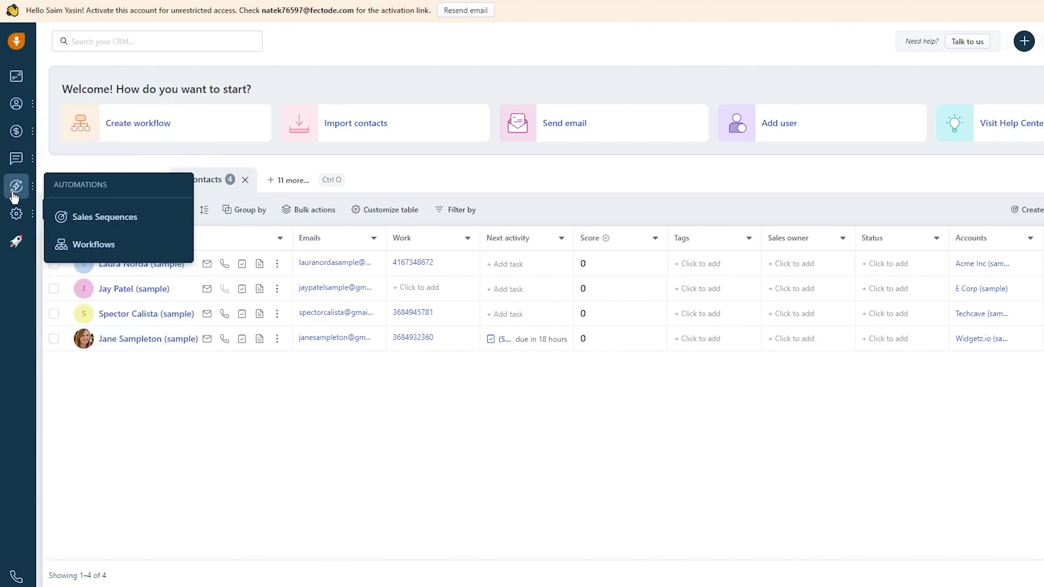
mouse_move(17, 213)
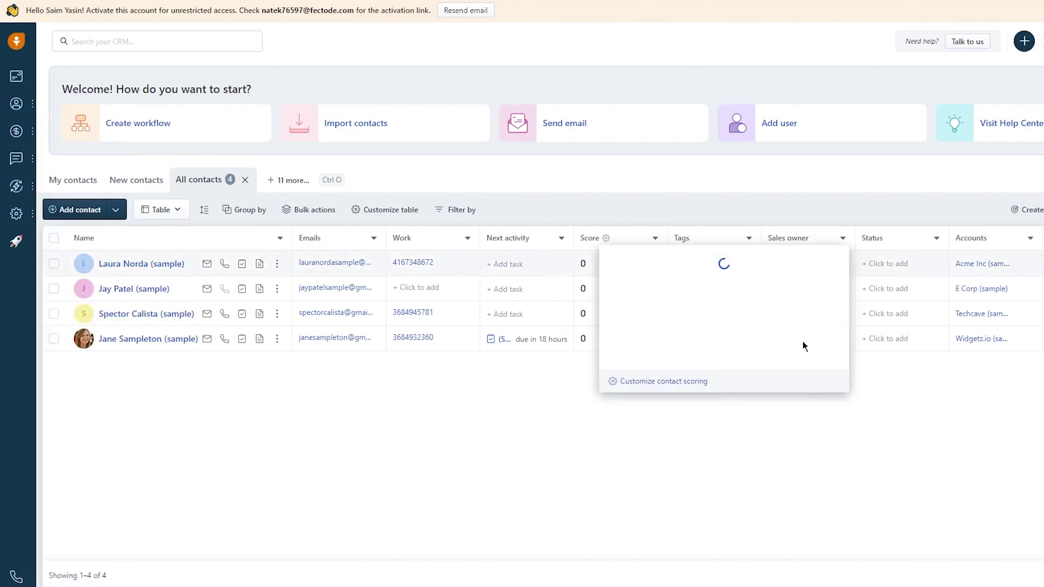
mouse_move(607, 340)
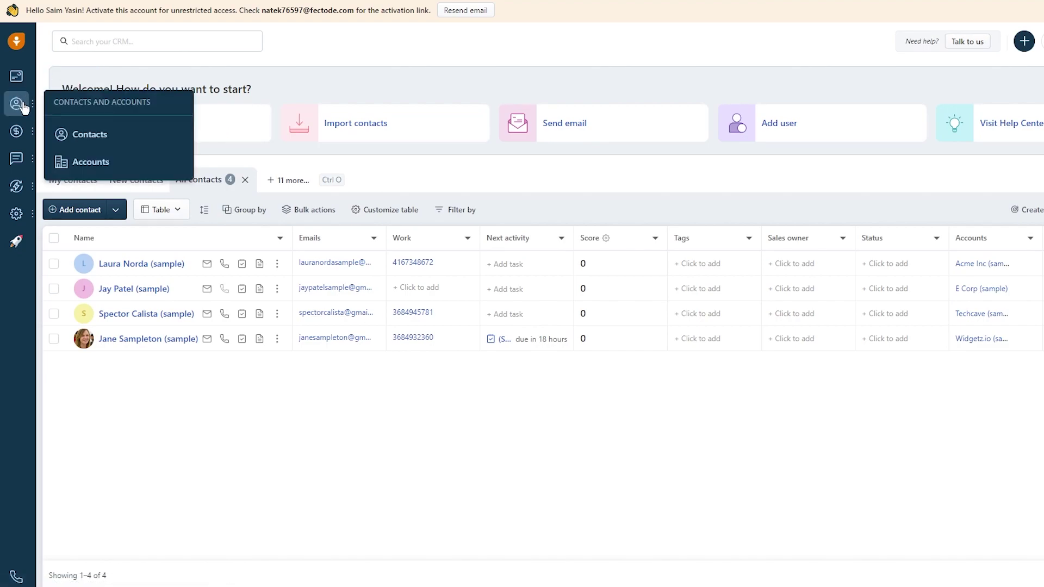
mouse_move(14, 162)
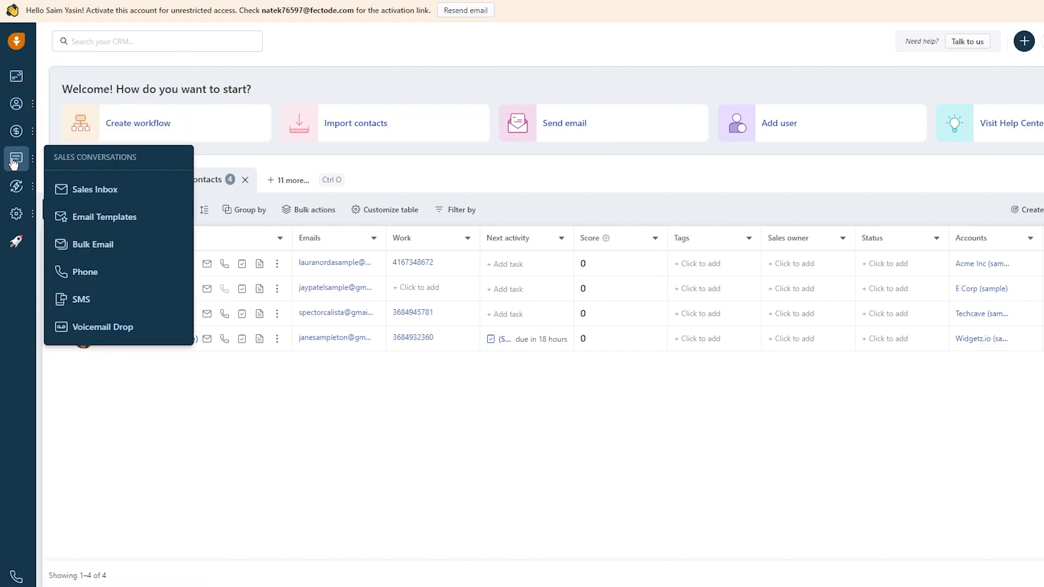
mouse_move(14, 194)
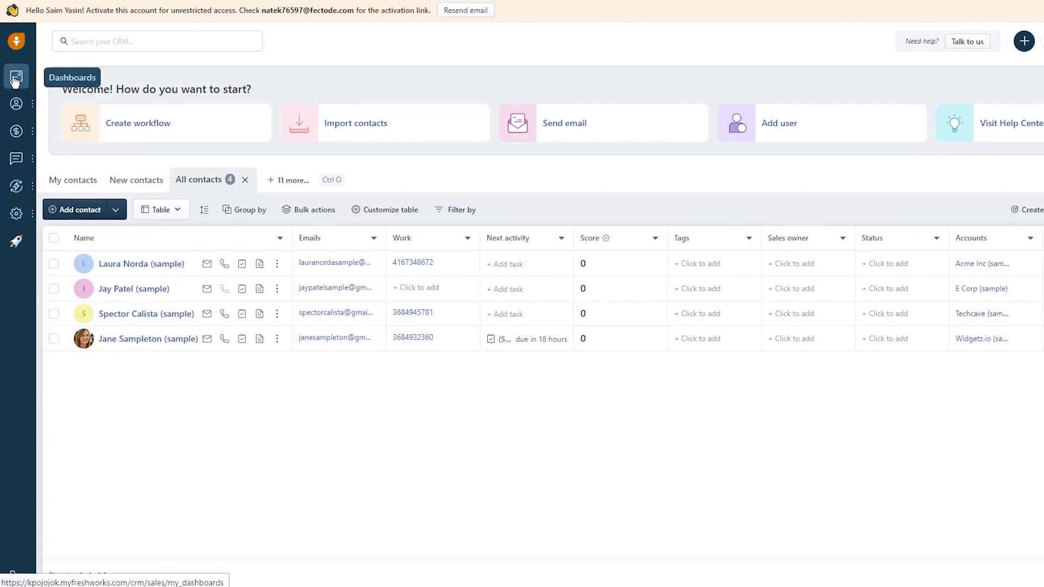
Step: View the Activities Dashboard and the Sales Dashboard
click(15, 80)
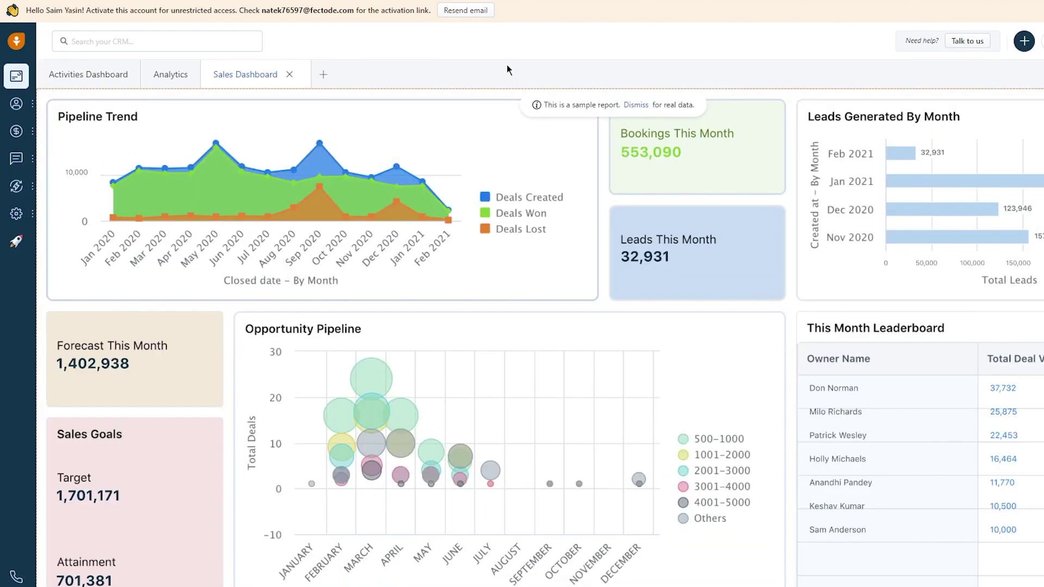
click(99, 75)
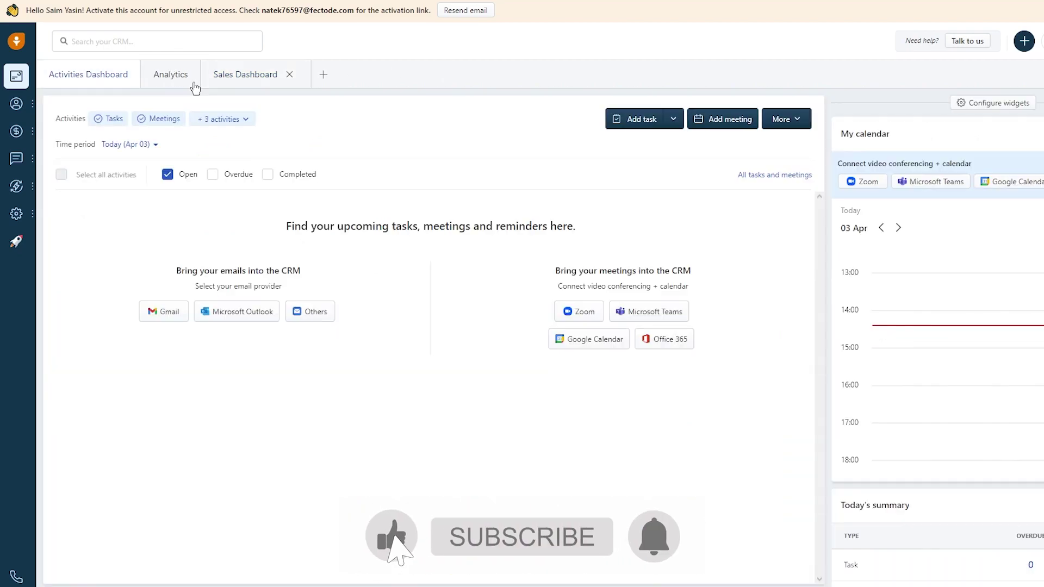
click(226, 81)
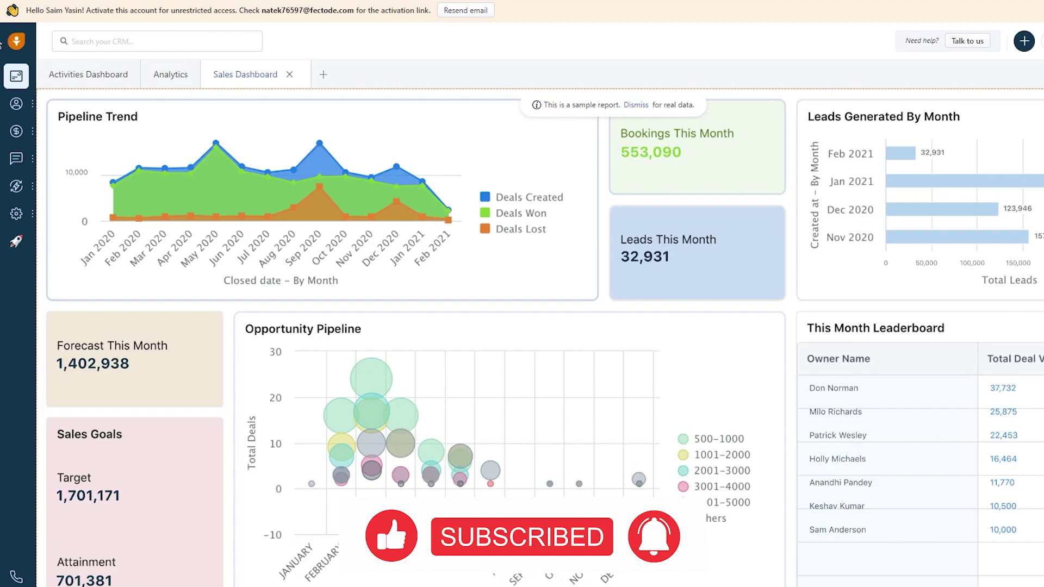
Step: Show the contacts list and look through the additional contact views available
click(16, 103)
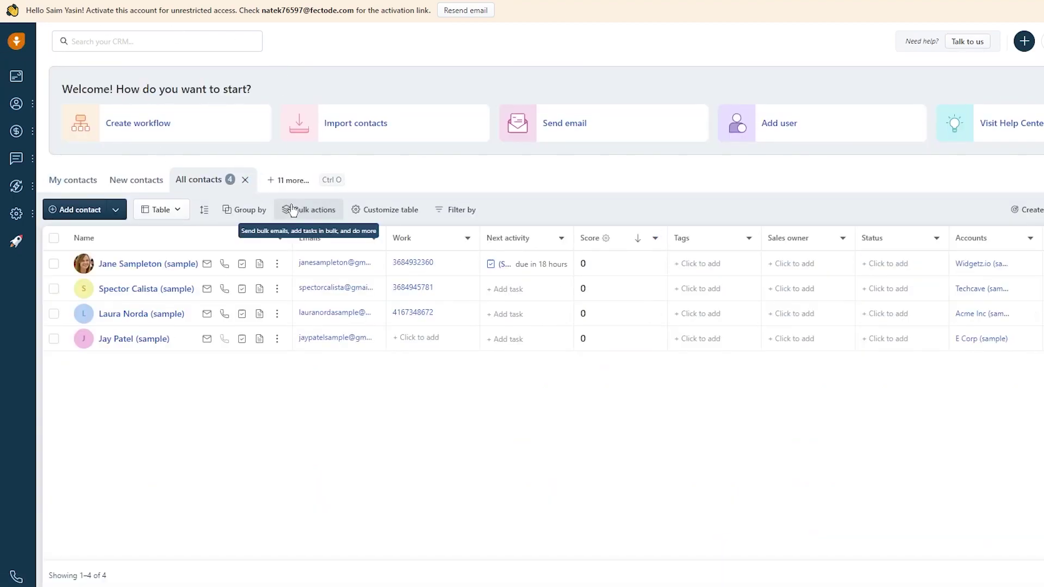
click(275, 187)
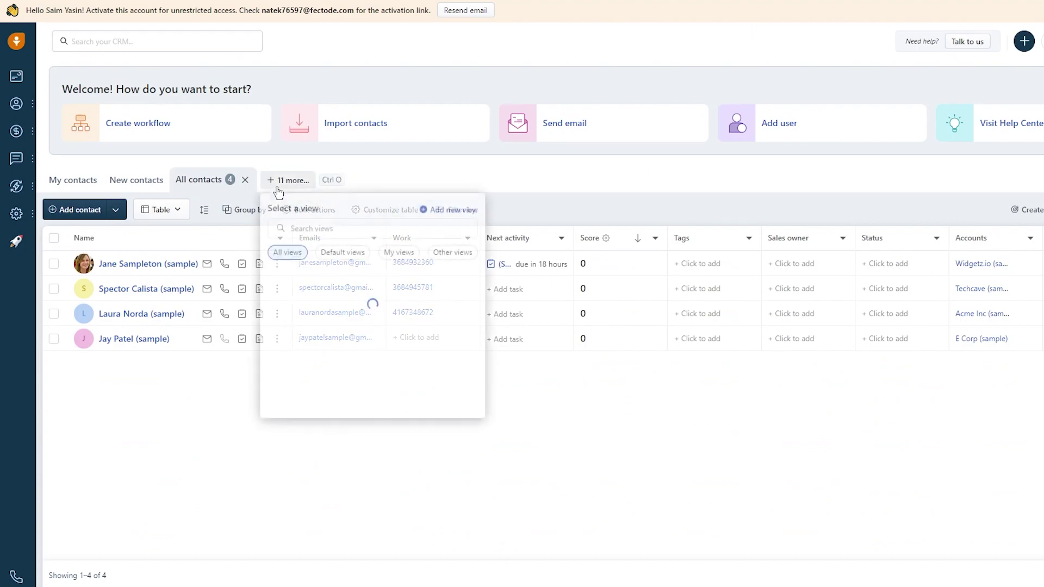
scroll(319, 345, down, 2)
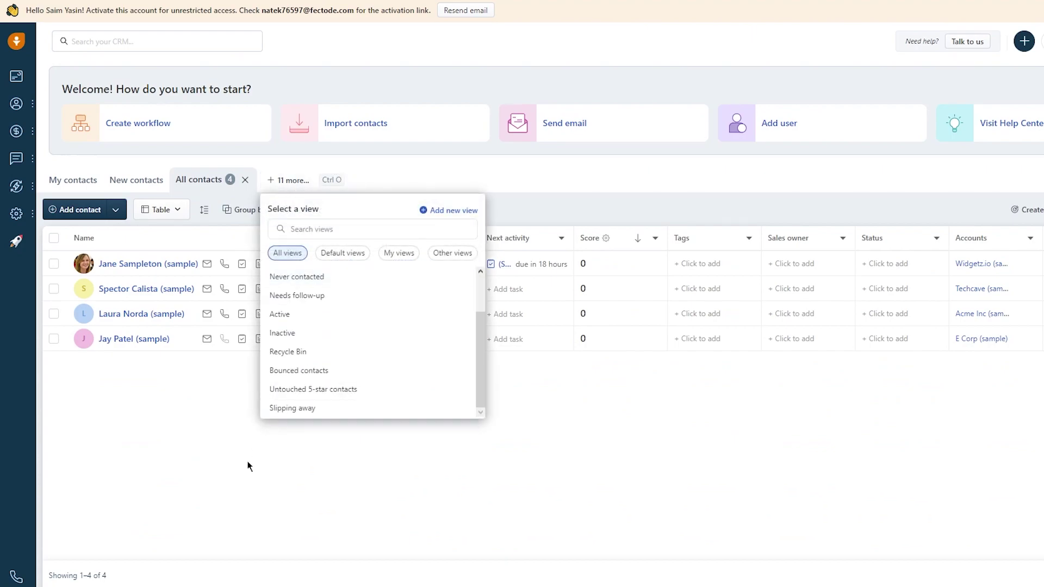
click(597, 261)
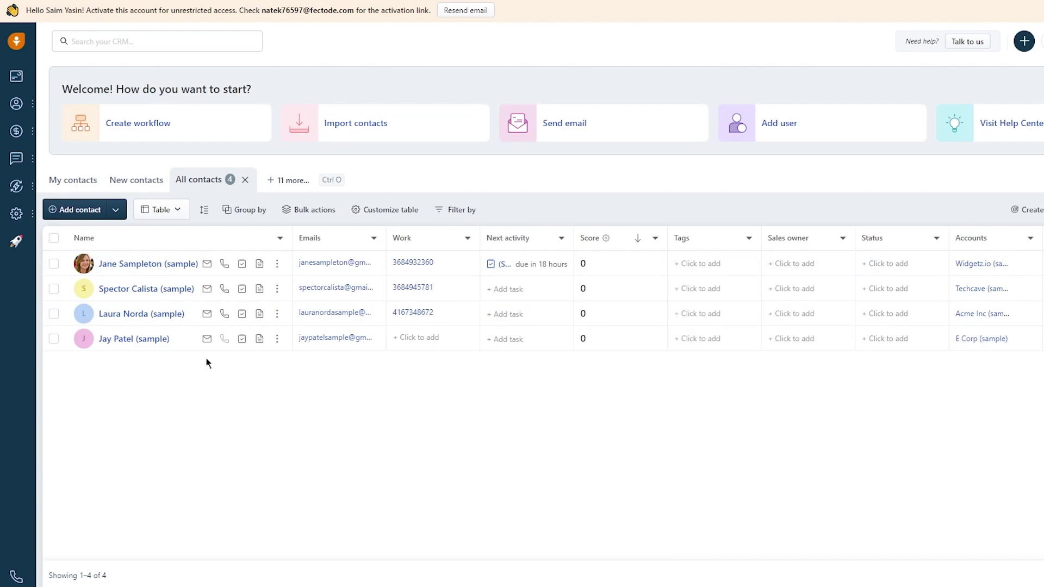
Step: Open a blank new-contact form, review its fields and close it without saving
click(116, 209)
click(79, 210)
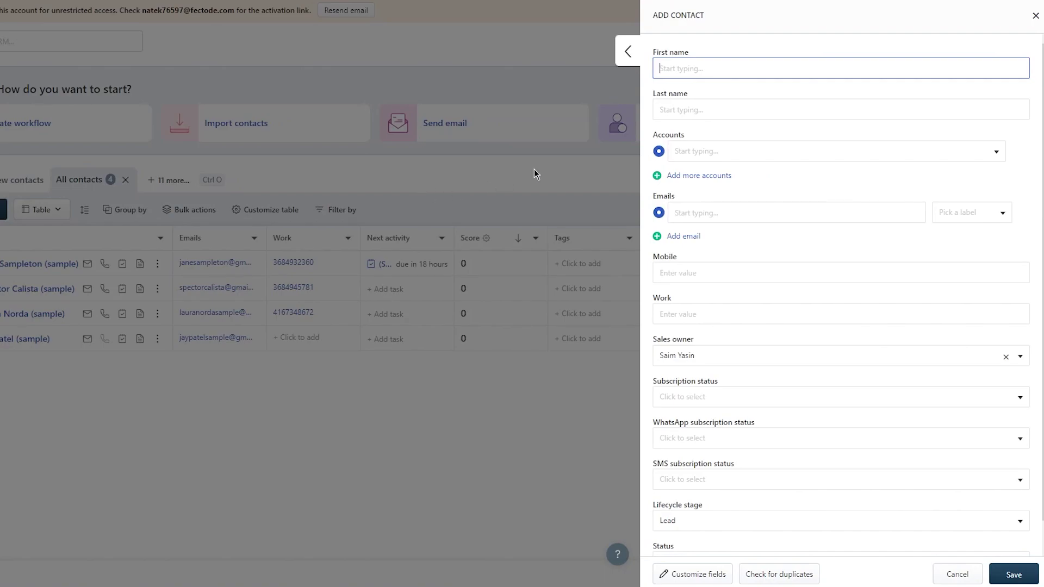
scroll(680, 49, down, 1)
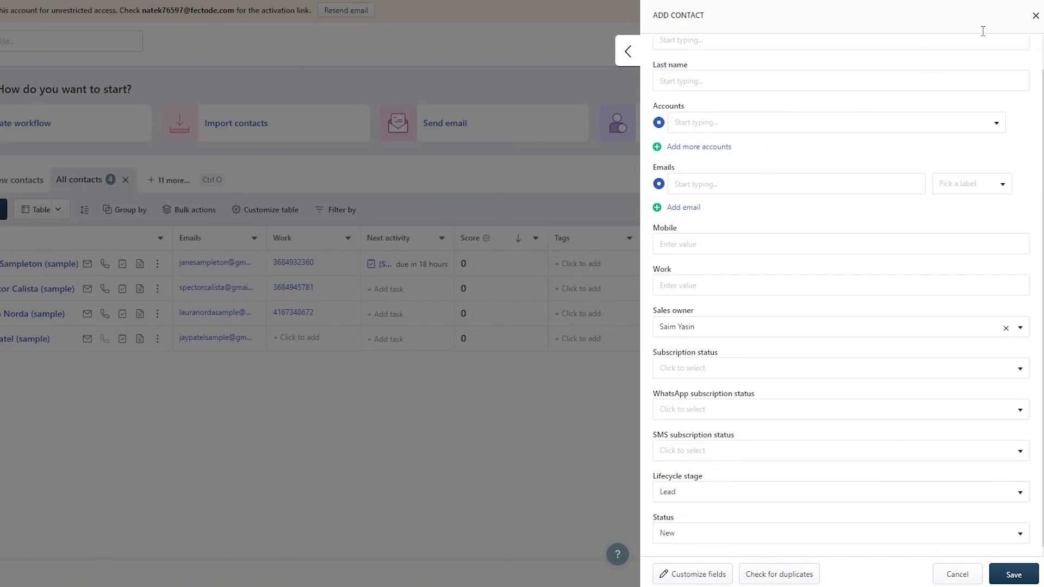
click(1036, 15)
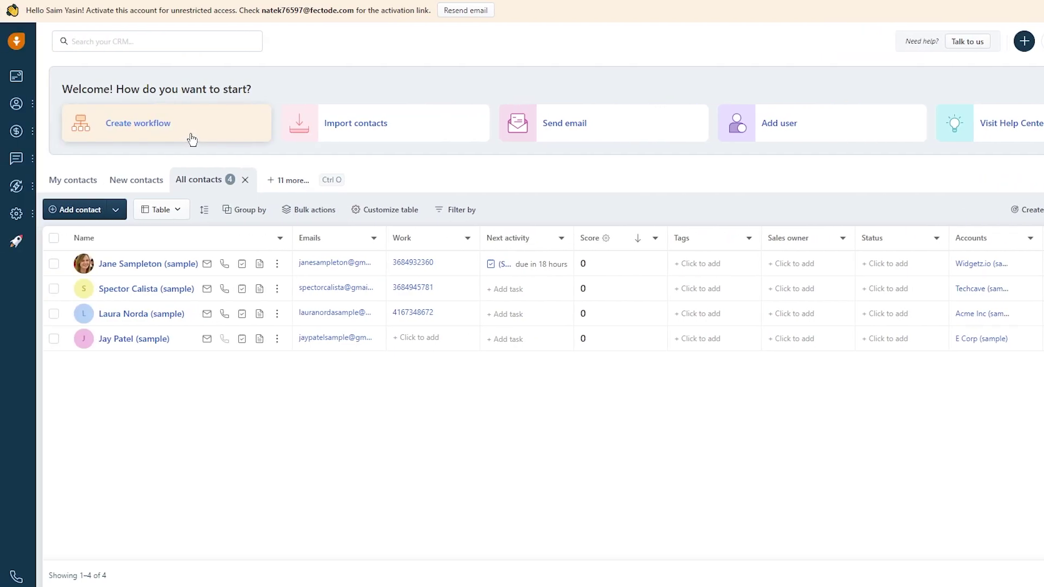
Step: Begin creating a workflow and browse all the available workflow templates
click(192, 140)
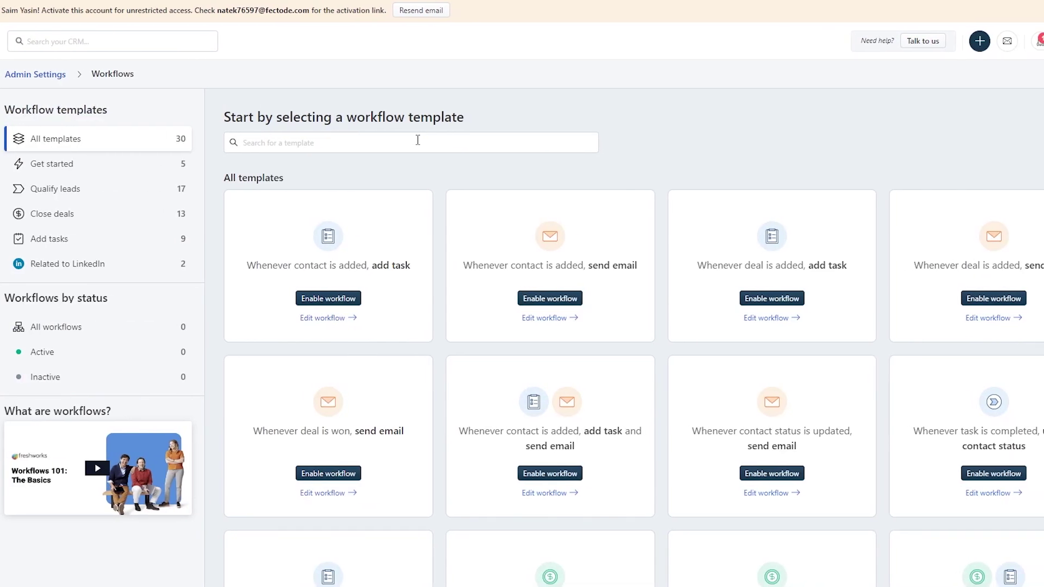
scroll(417, 140, down, 2)
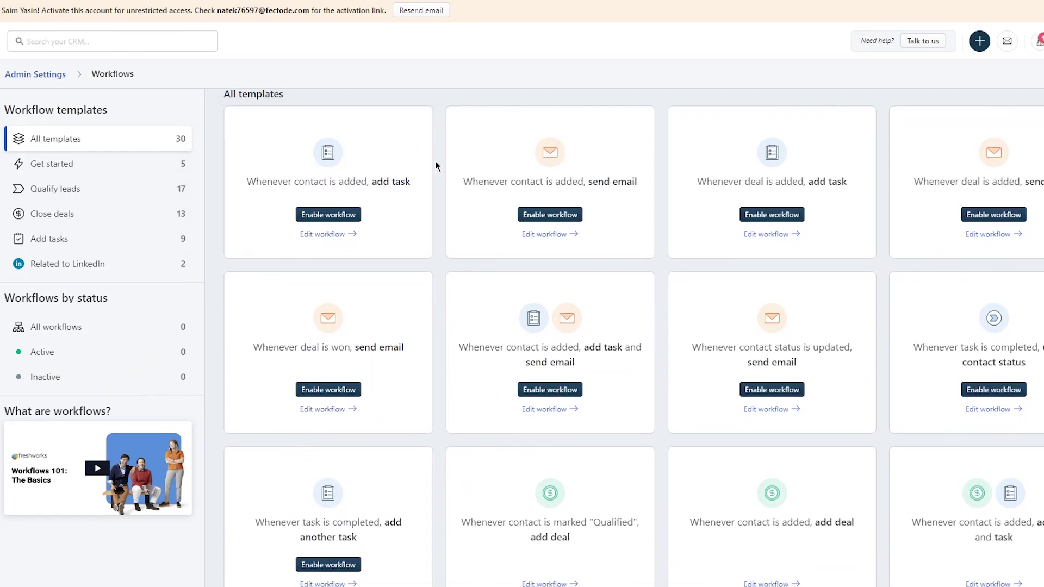
scroll(446, 210, down, 1)
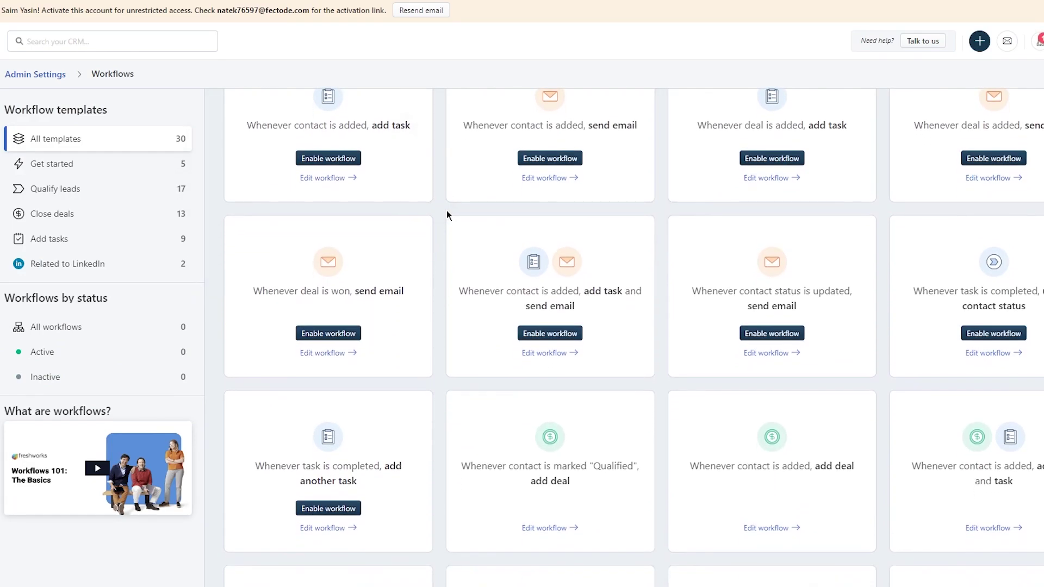
Step: Look through the complete list of workflow templates, including the LinkedIn ones and the option to create a custom workflow
scroll(446, 210, down, 1)
scroll(446, 210, up, 3)
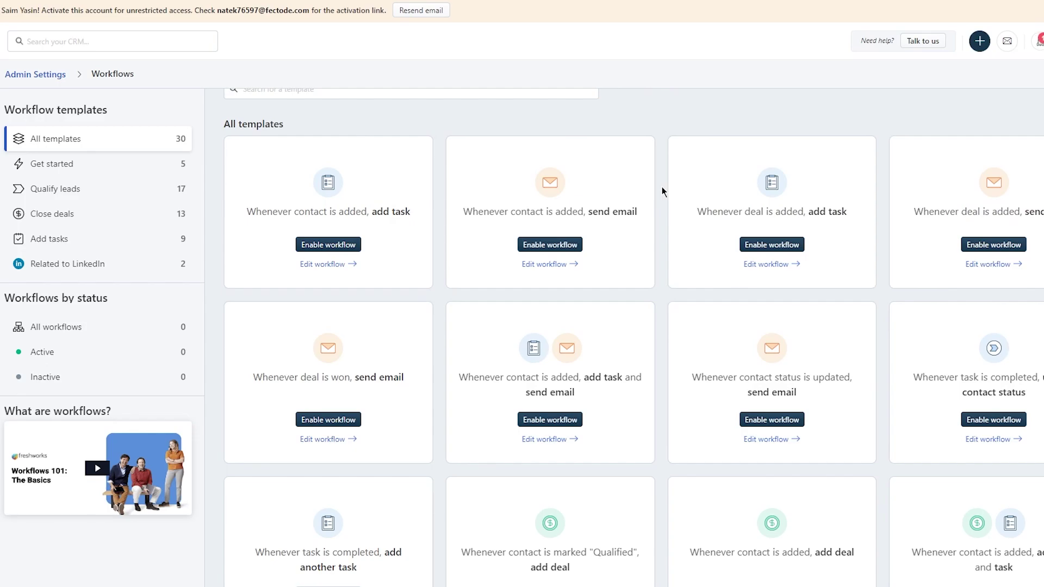
scroll(661, 187, down, 5)
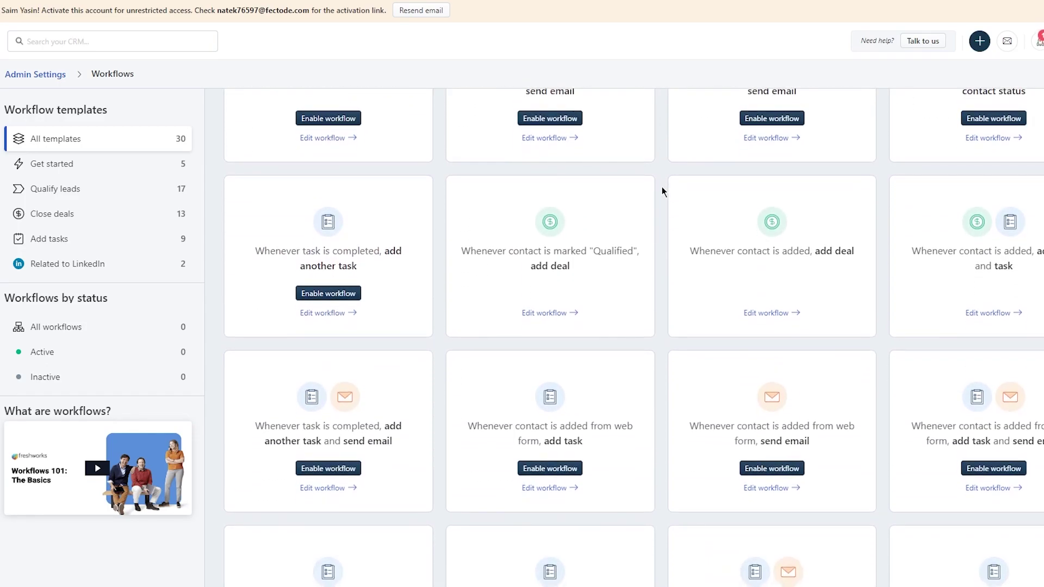
scroll(661, 187, down, 12)
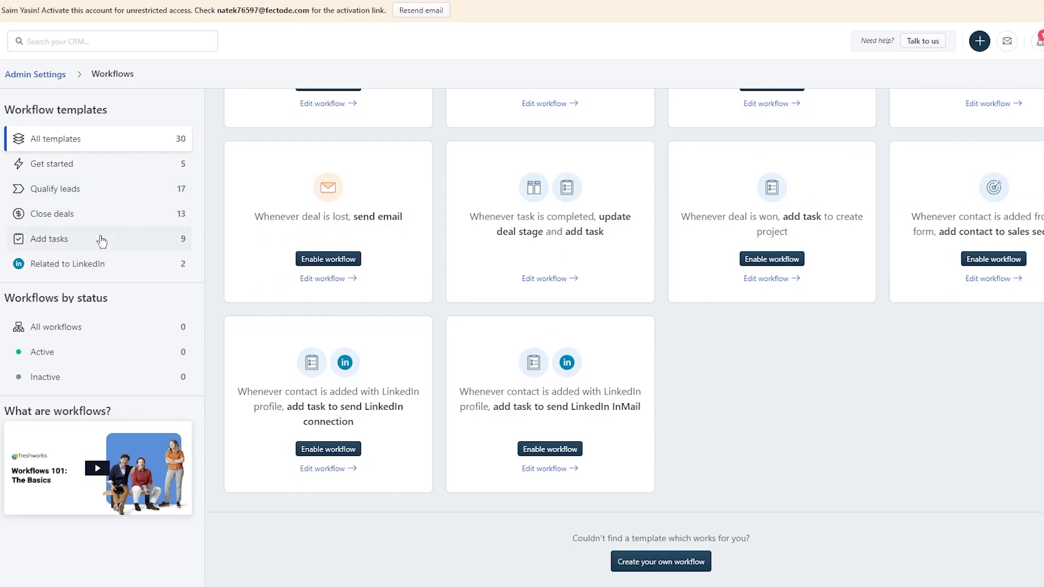
scroll(197, 164, up, 4)
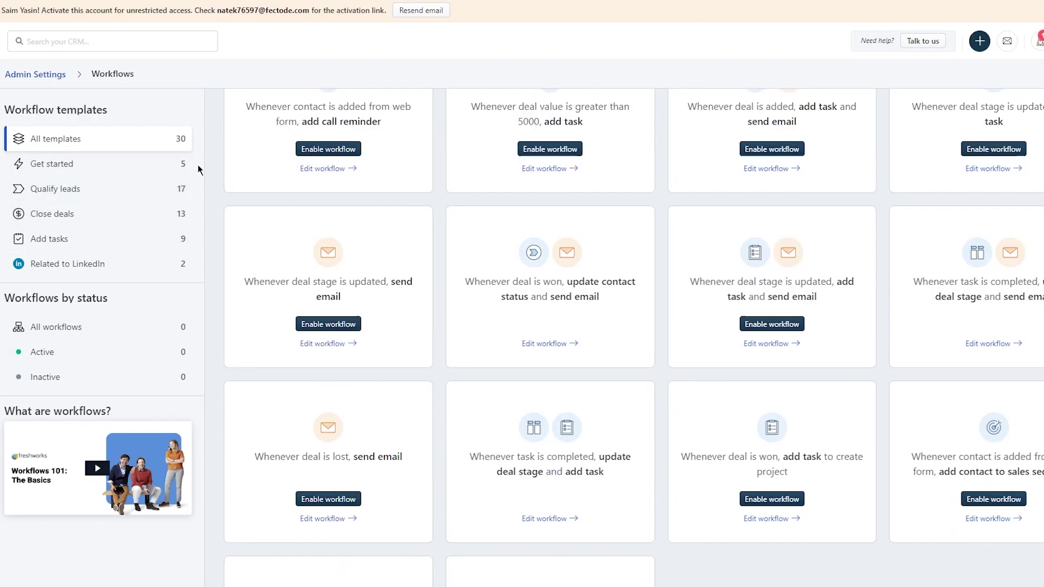
scroll(375, 212, up, 8)
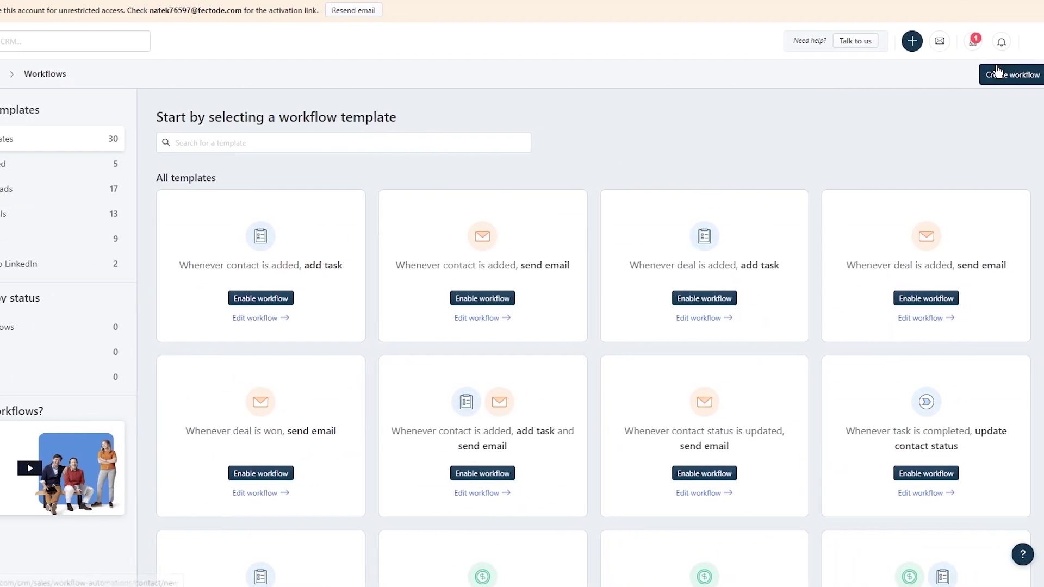
Step: Start a blank custom workflow and review its modules, trigger choices, condition groups and actions without changing them
click(997, 72)
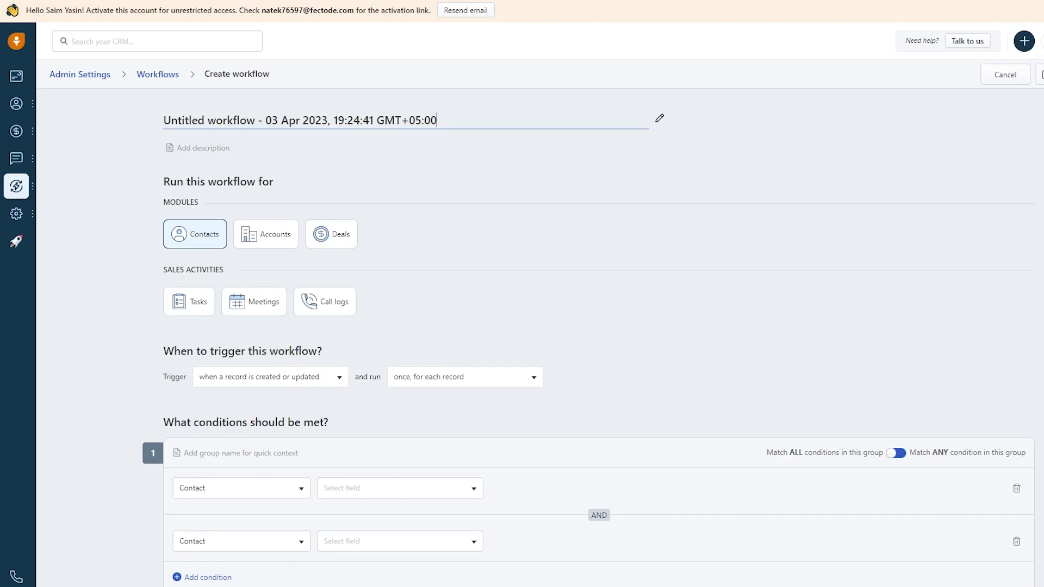
scroll(600, 253, down, 3)
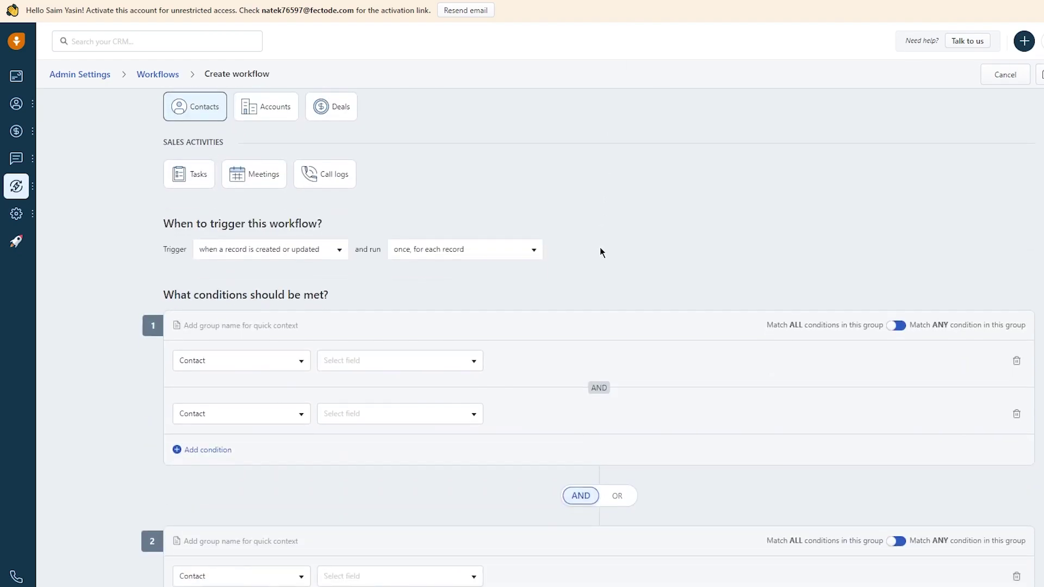
click(312, 256)
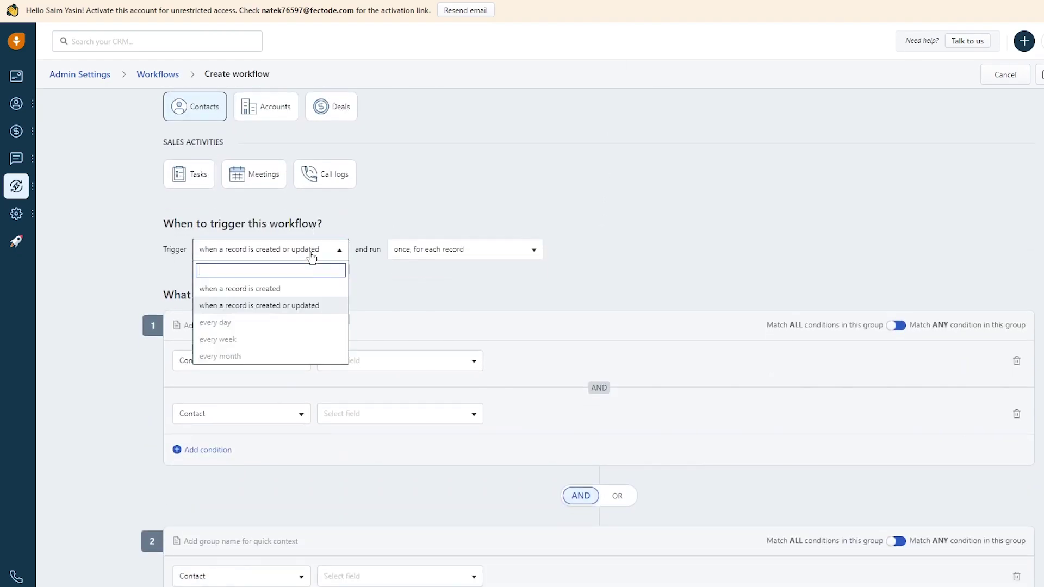
click(312, 256)
scroll(154, 294, down, 4)
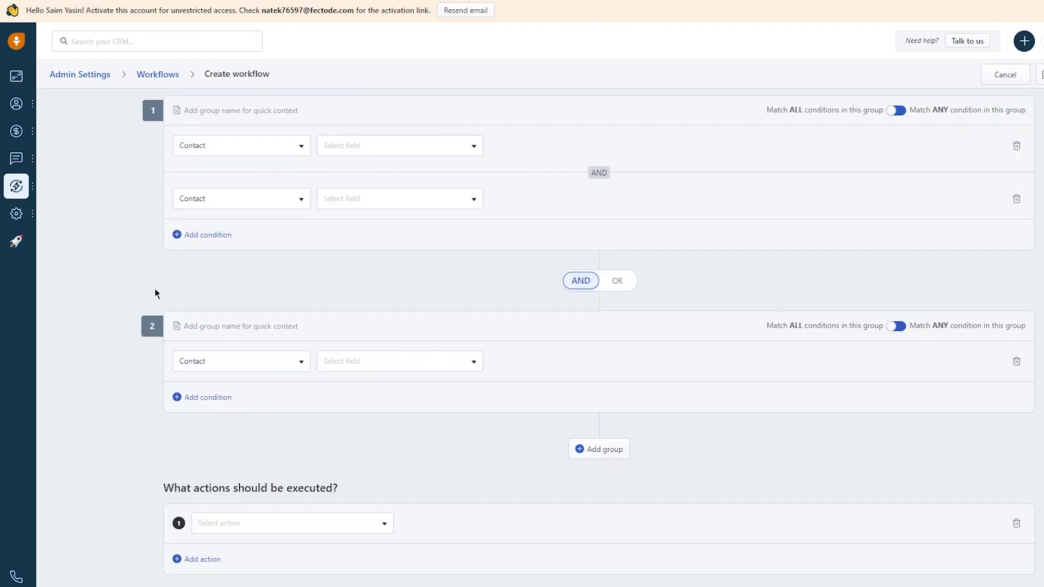
scroll(155, 289, up, 7)
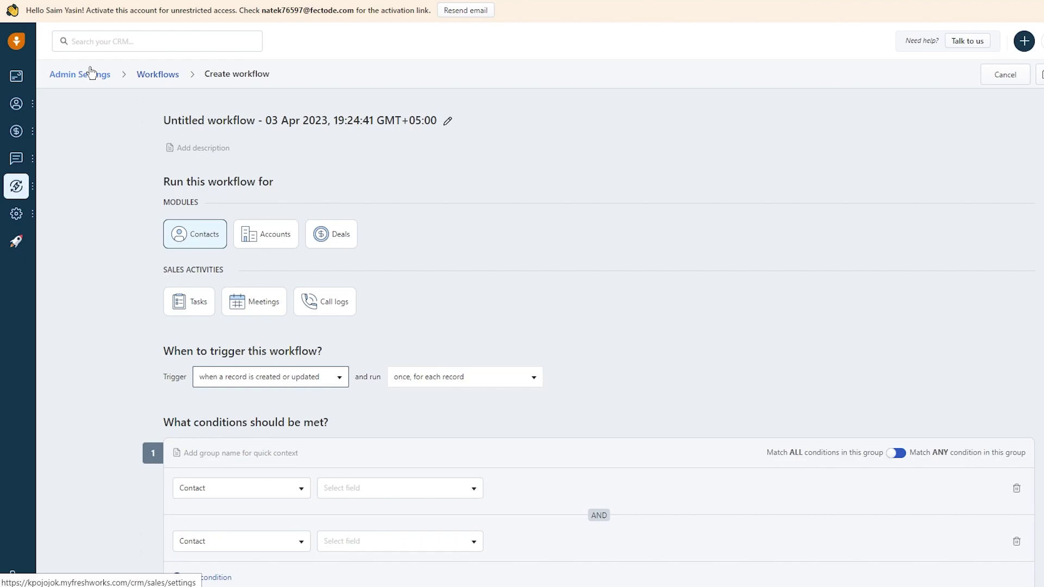
Step: Look over the deal management, automation and sales conversation options, and open the Sales Inbox
mouse_move(22, 135)
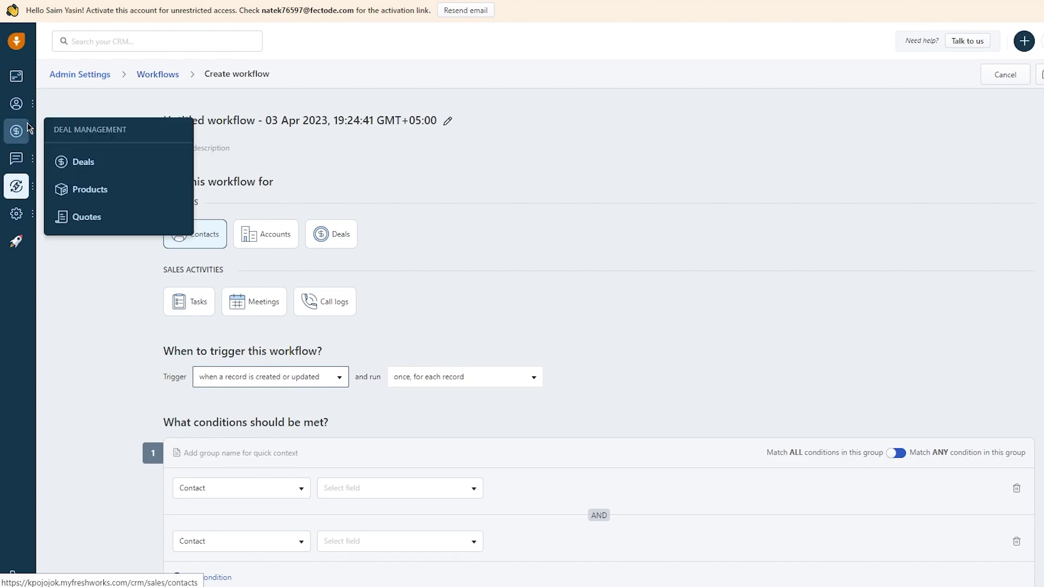
mouse_move(22, 188)
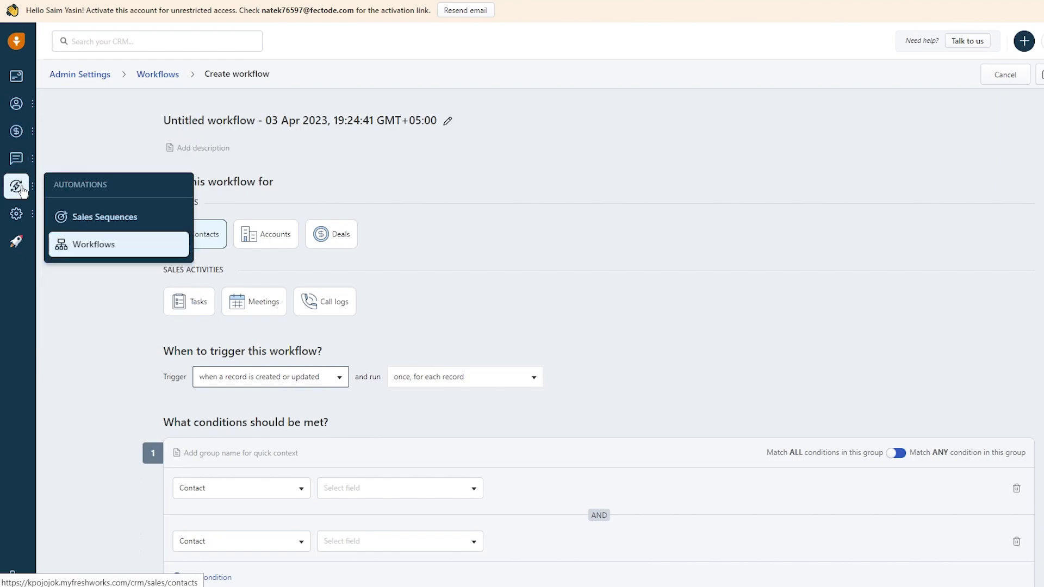
mouse_move(21, 162)
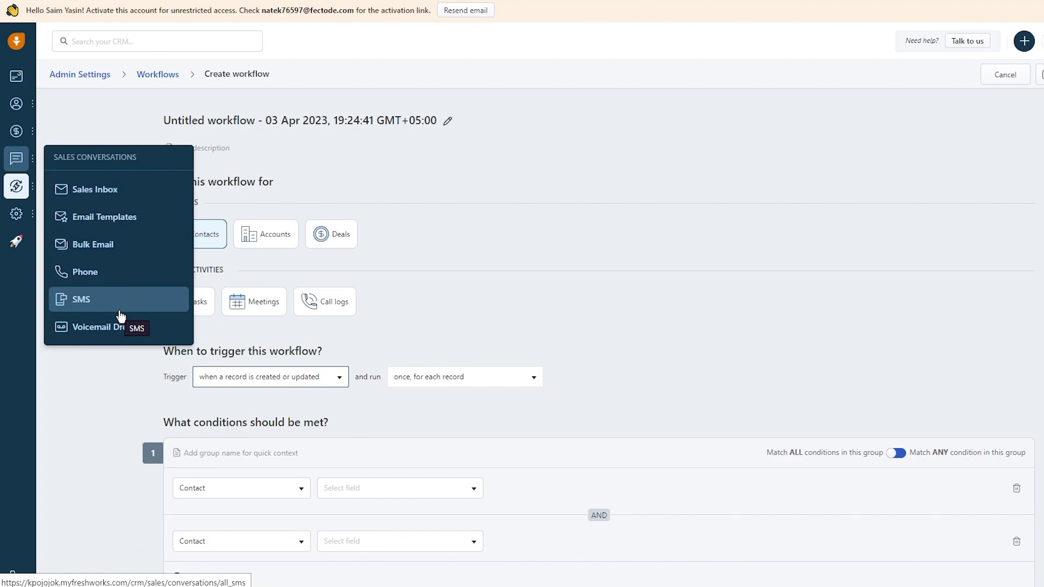
click(140, 192)
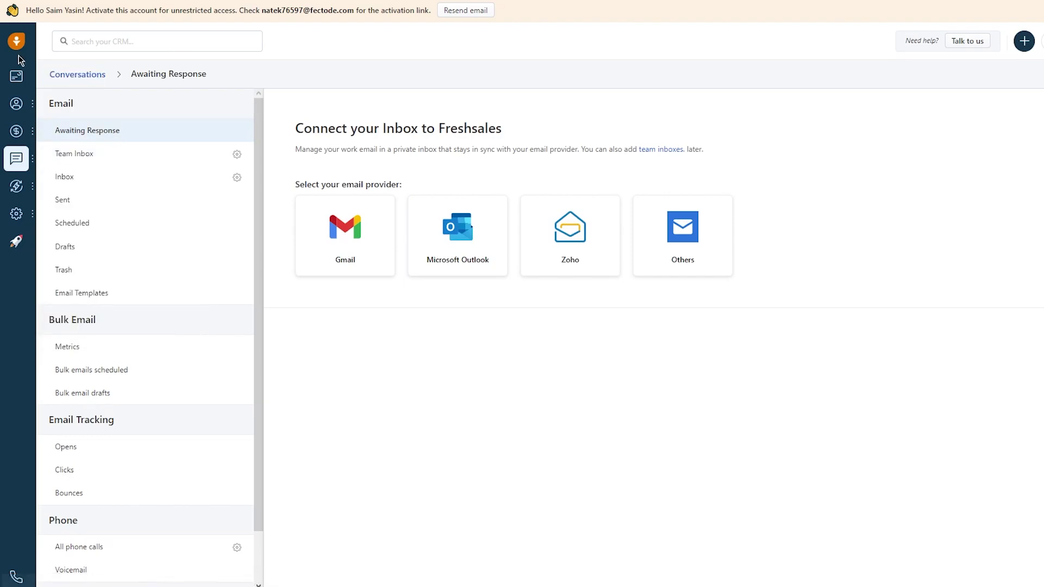
Step: Return to the dashboards, open Analytics and dismiss its welcome message to show the list of all reports
click(18, 85)
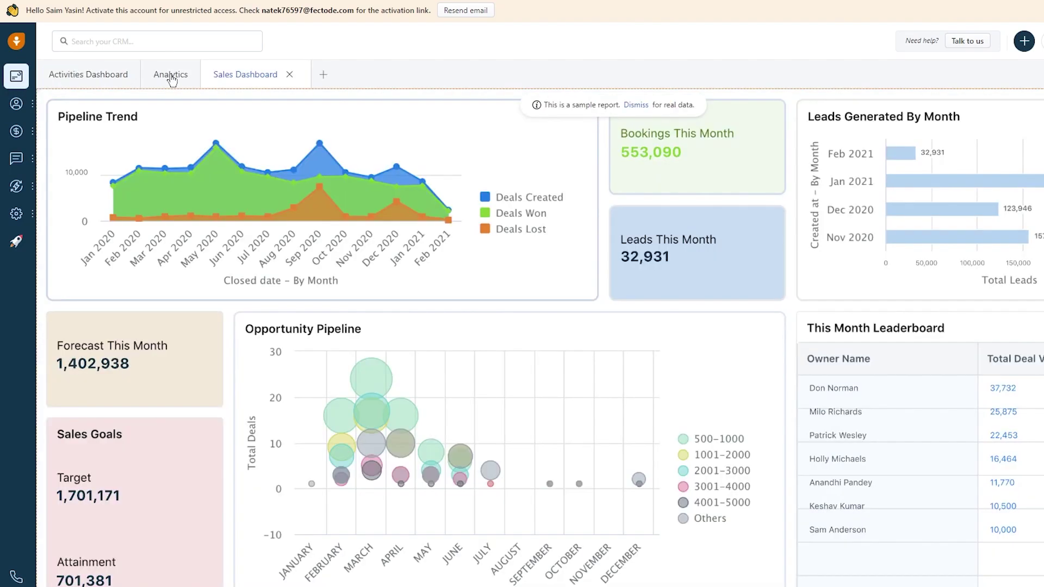
click(171, 76)
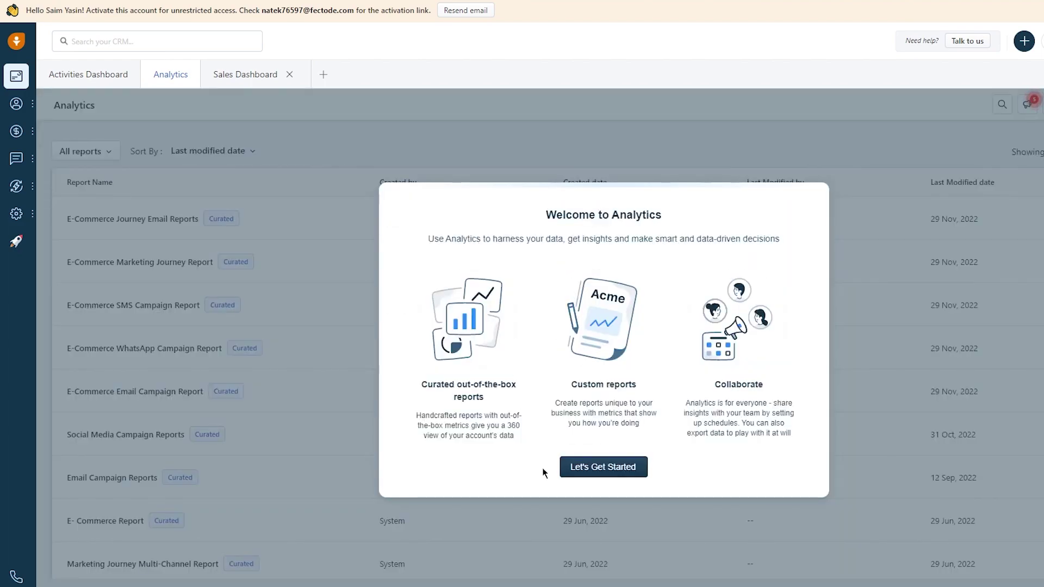
click(571, 469)
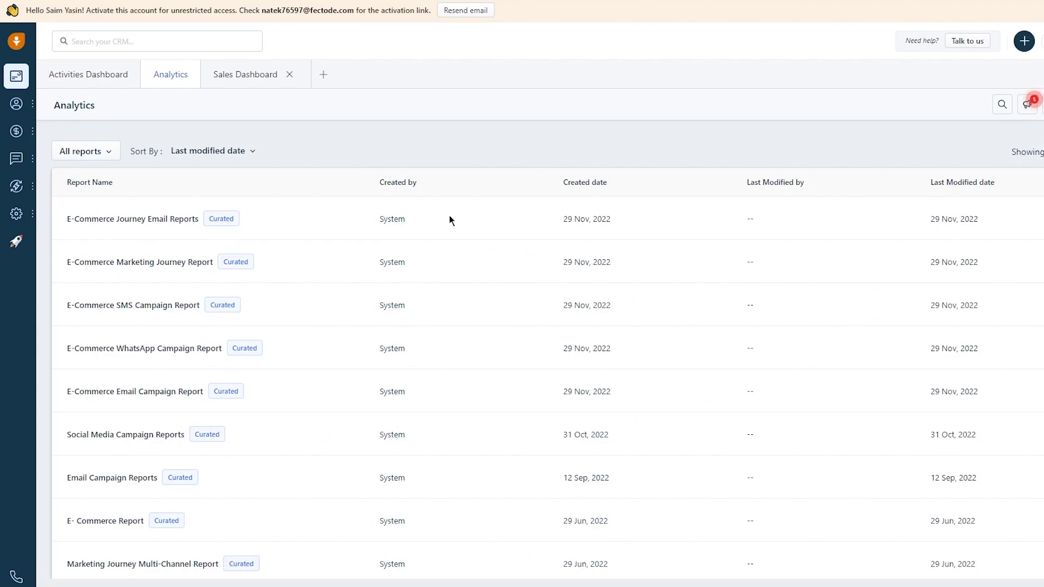